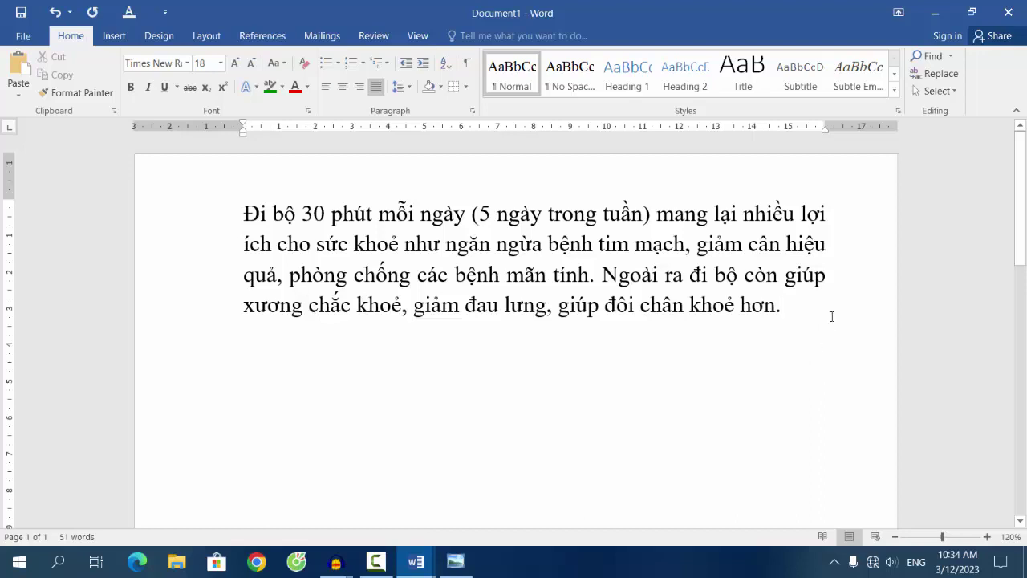
click(421, 35)
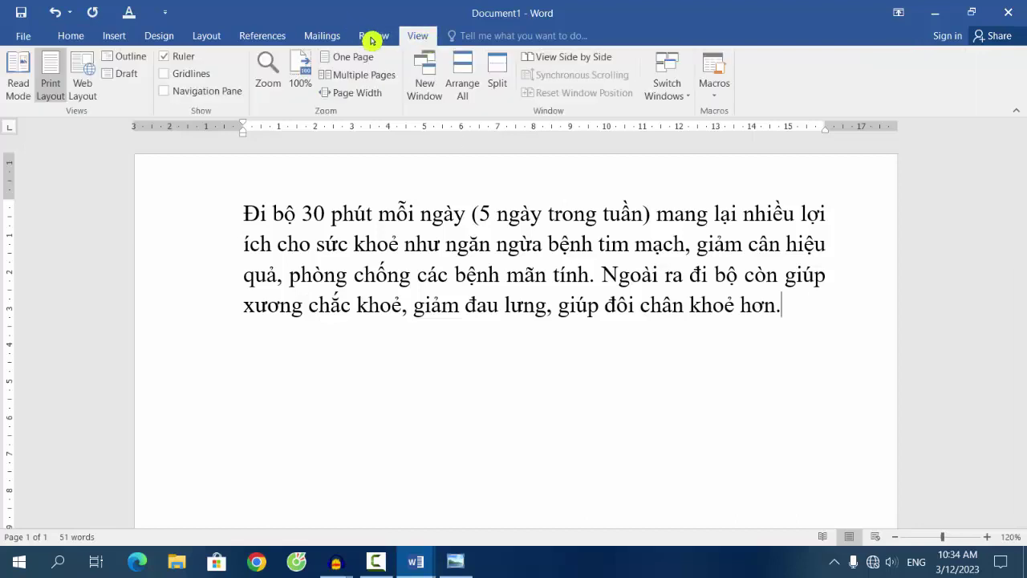
click(374, 37)
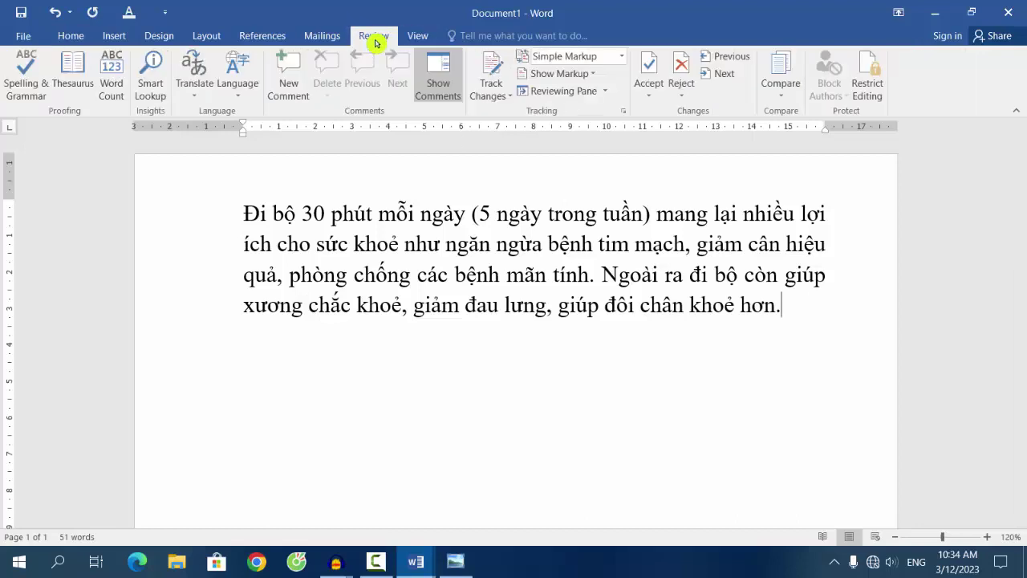
click(325, 38)
click(78, 40)
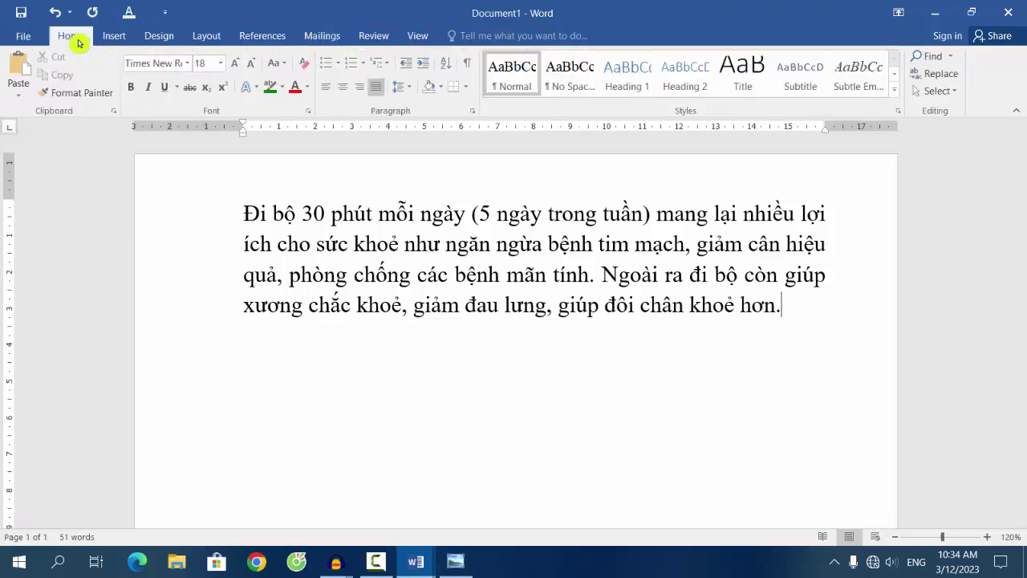
click(114, 39)
- From the refreshed desktop, view the anh-01-03 keyboard picture in Windows Photo Viewer, and minimize it
click(934, 14)
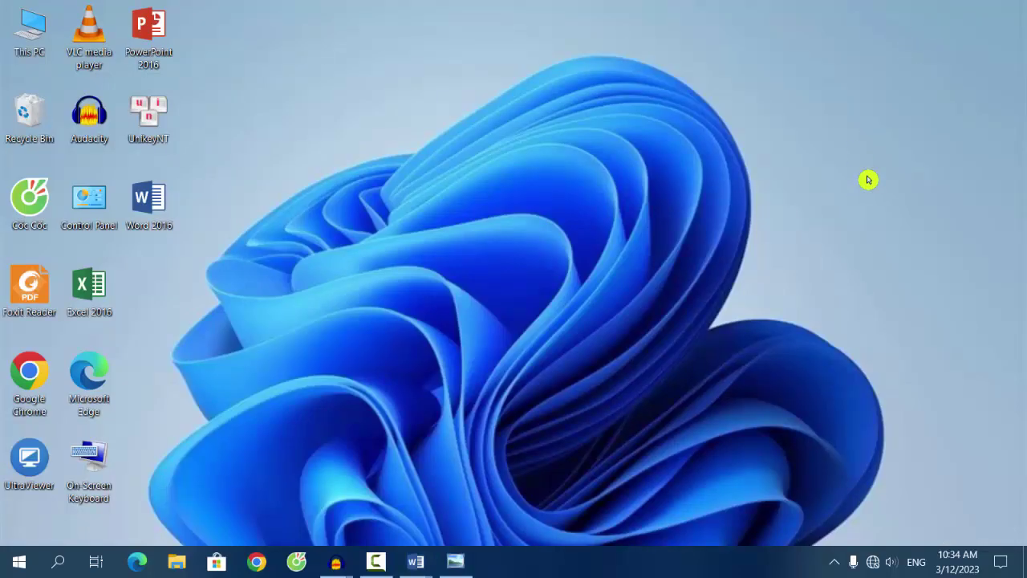
right_click(270, 198)
click(287, 236)
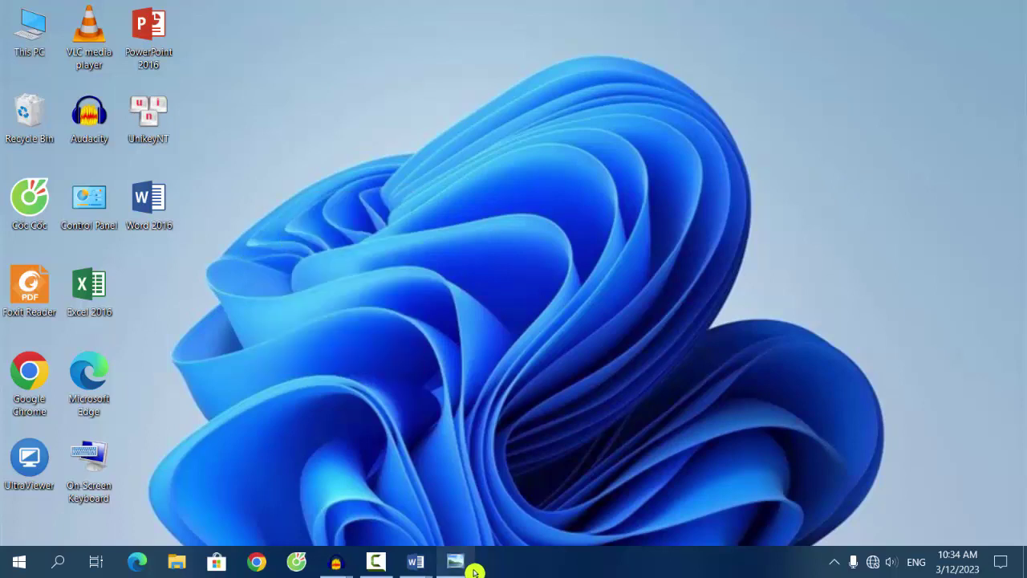
click(473, 571)
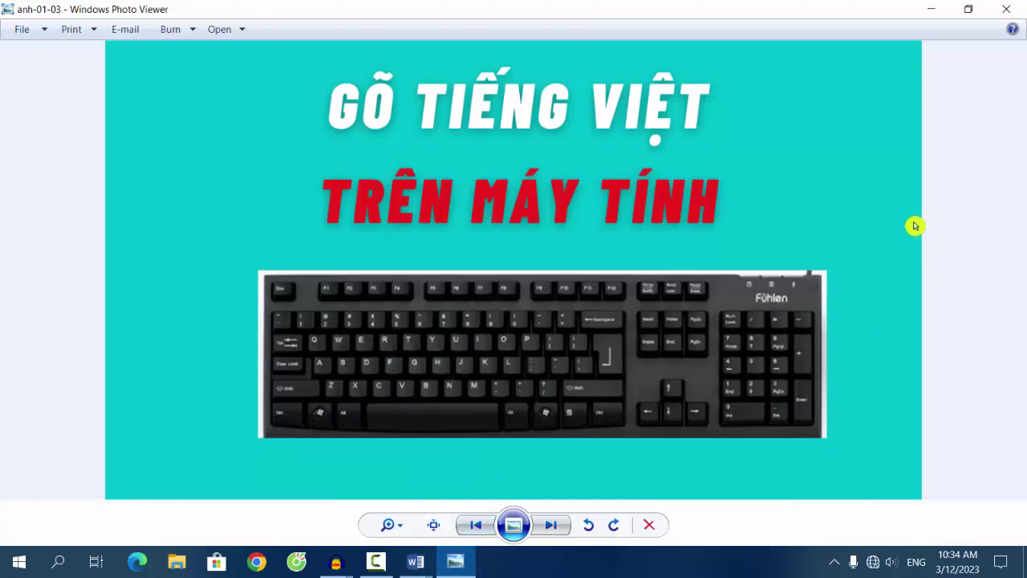
click(932, 13)
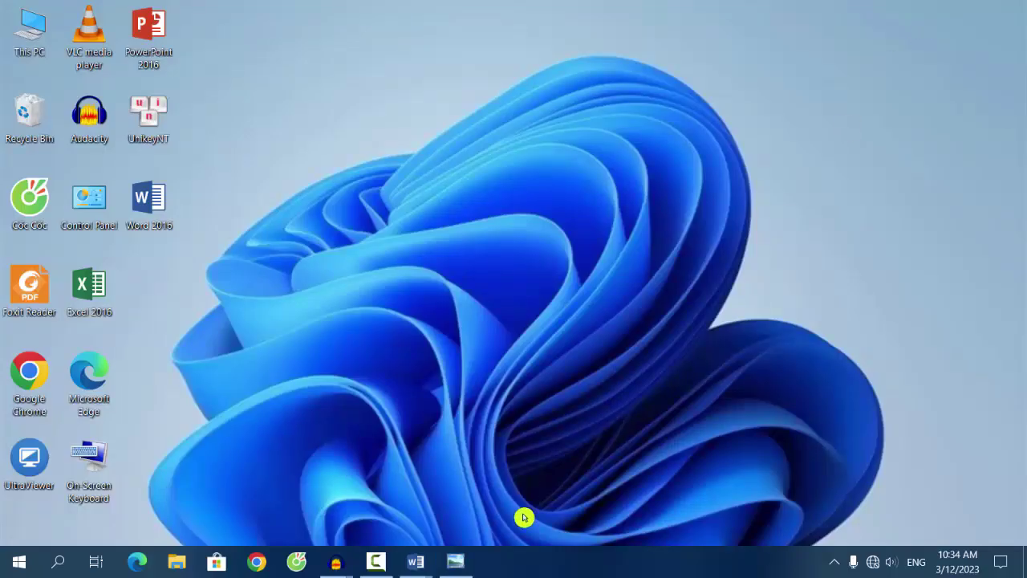
- Switch to the GO-TIENG-VIET document in Word to read the Telex keys for the Vietnamese tone marks
mouse_move(421, 564)
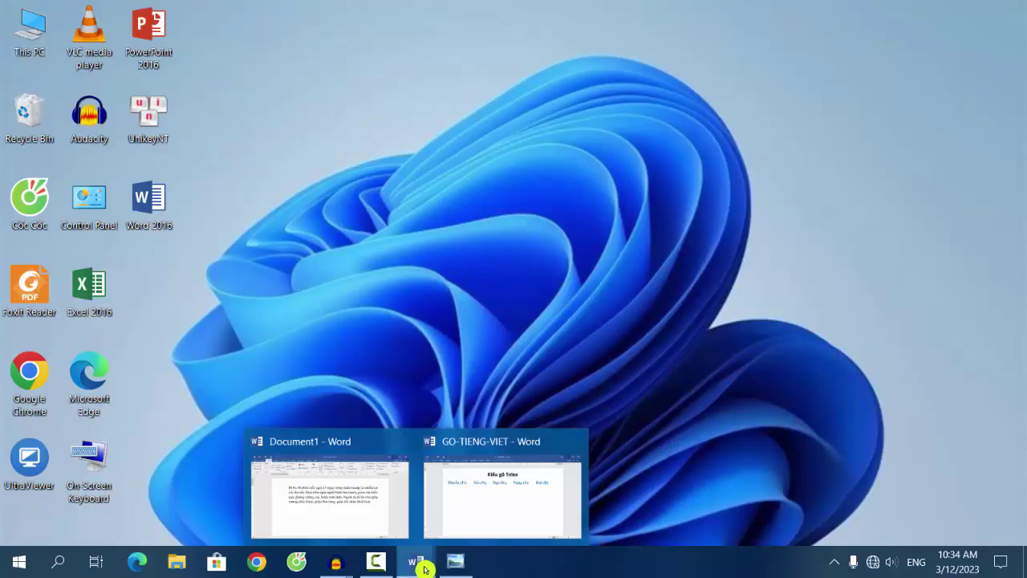
click(476, 518)
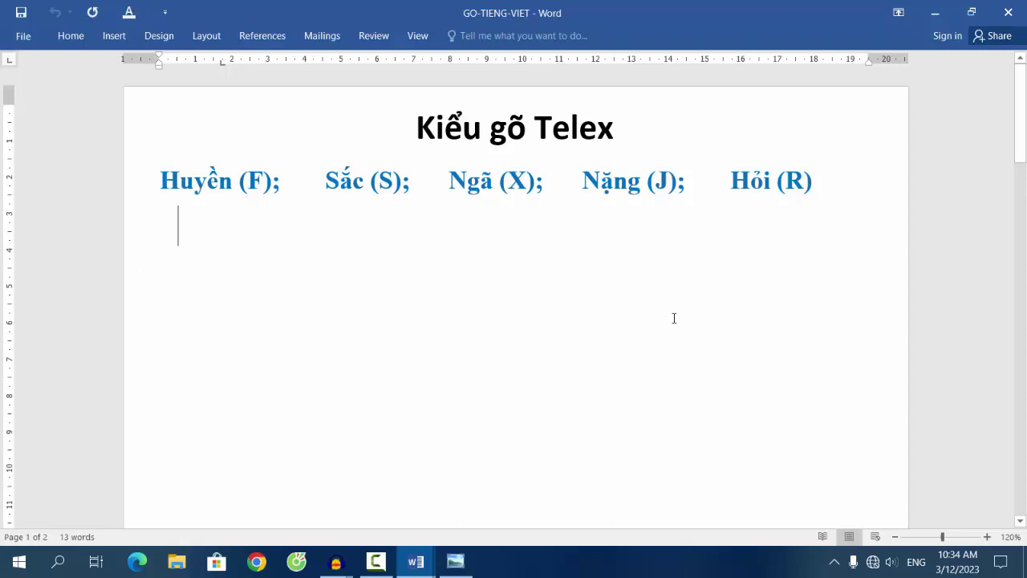
click(418, 37)
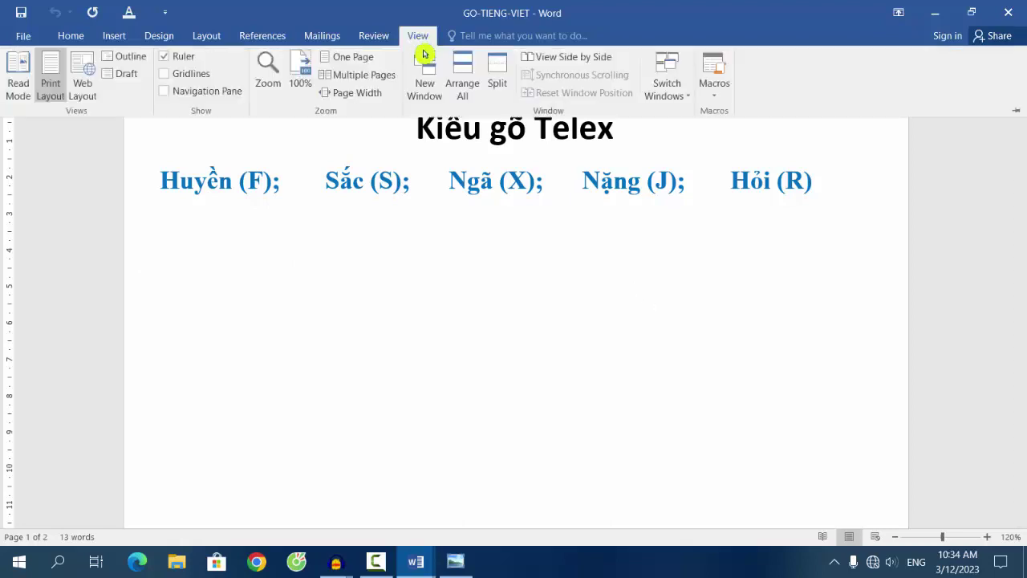
click(609, 324)
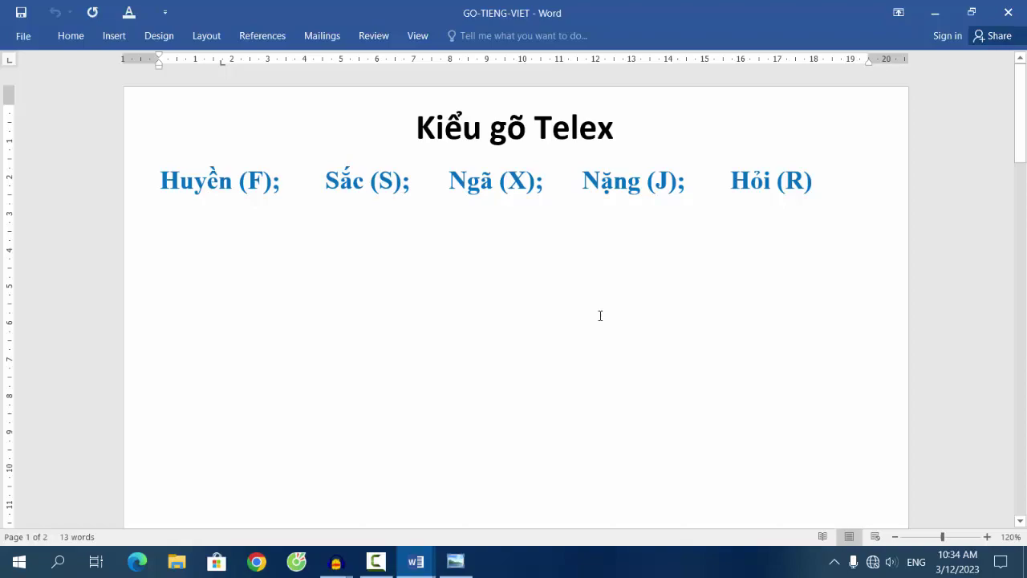
- Minimize the document and launch UniKey from the desktop, dismissing its warning
click(934, 15)
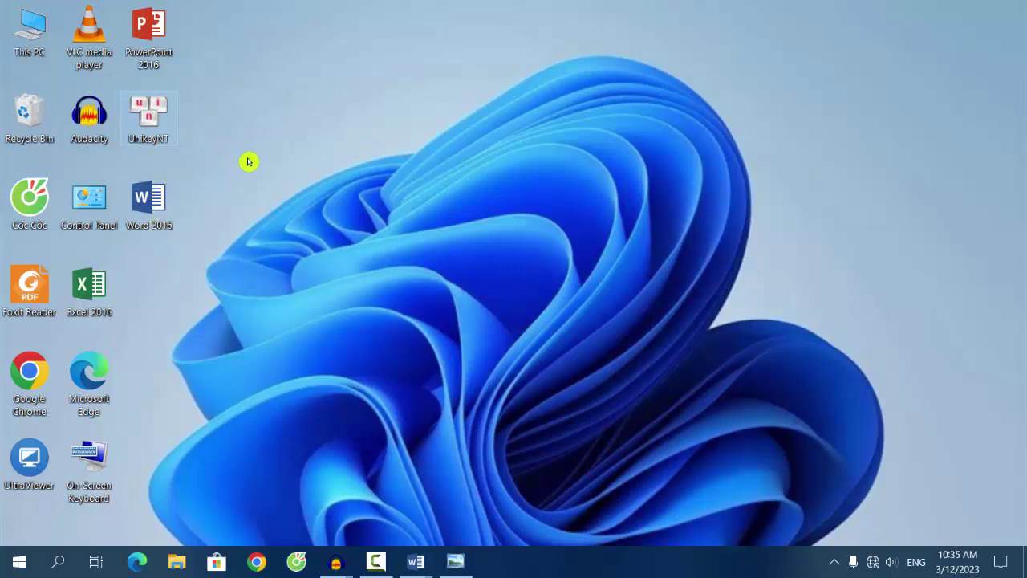
double_click(157, 129)
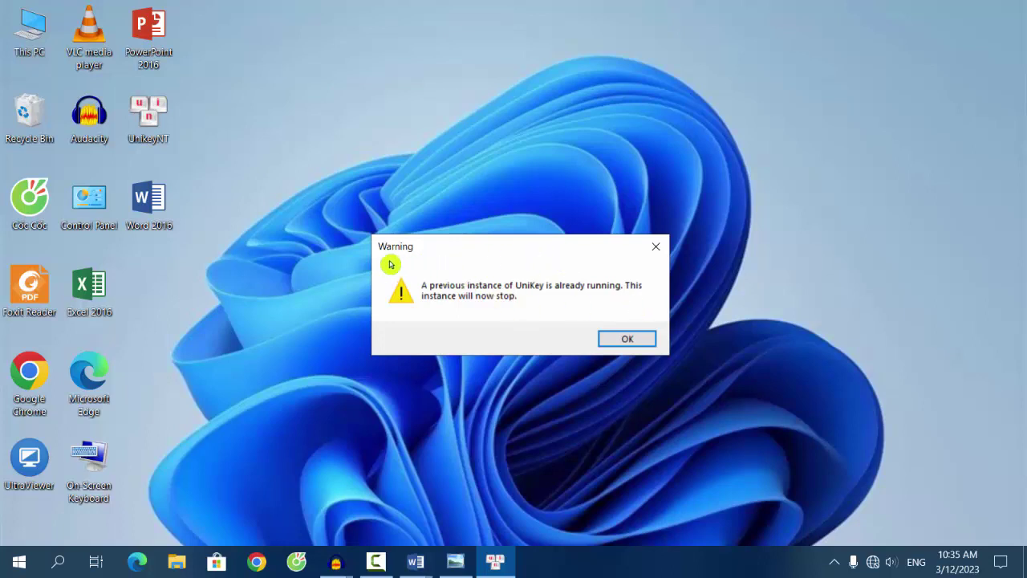
click(637, 345)
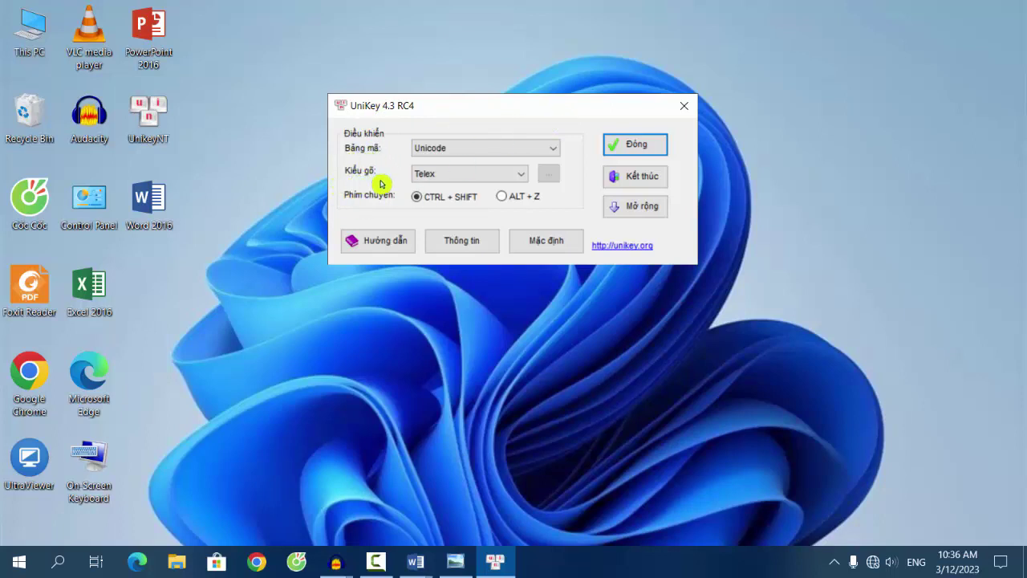
- Choose Unicode as UniKey's character set (Bảng mã) and Telex as its typing method (Kiểu gõ)
click(555, 156)
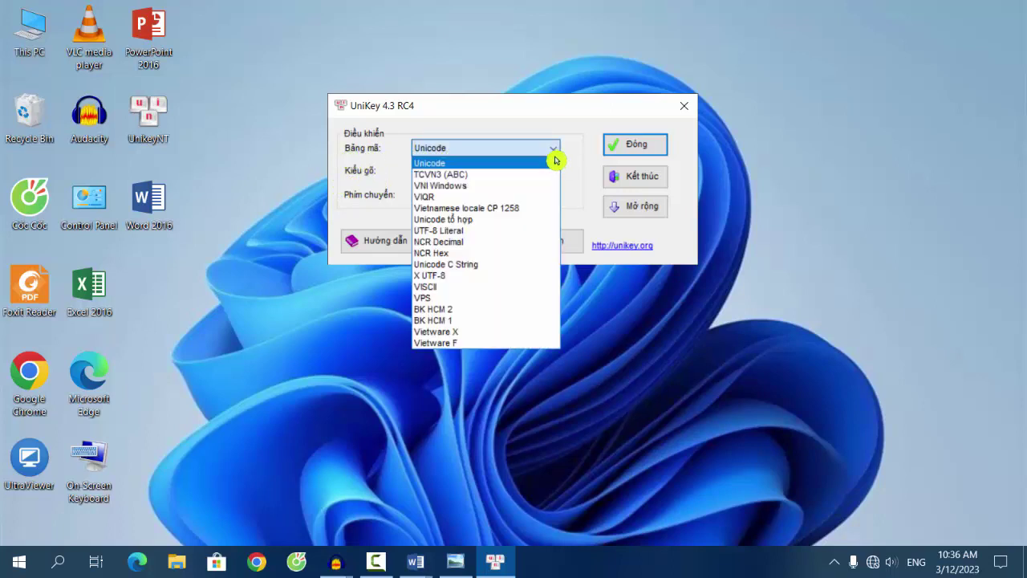
click(453, 165)
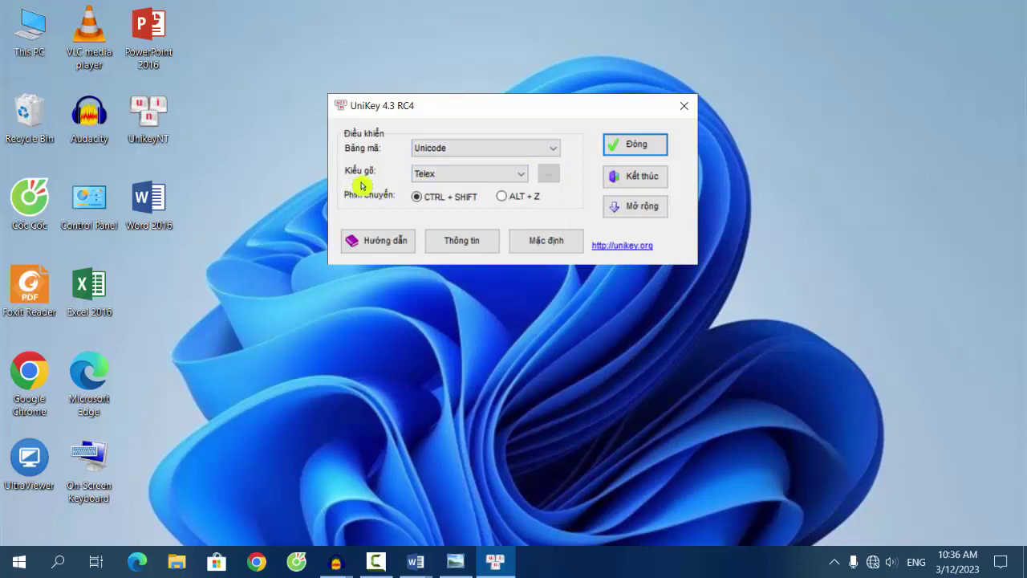
click(528, 178)
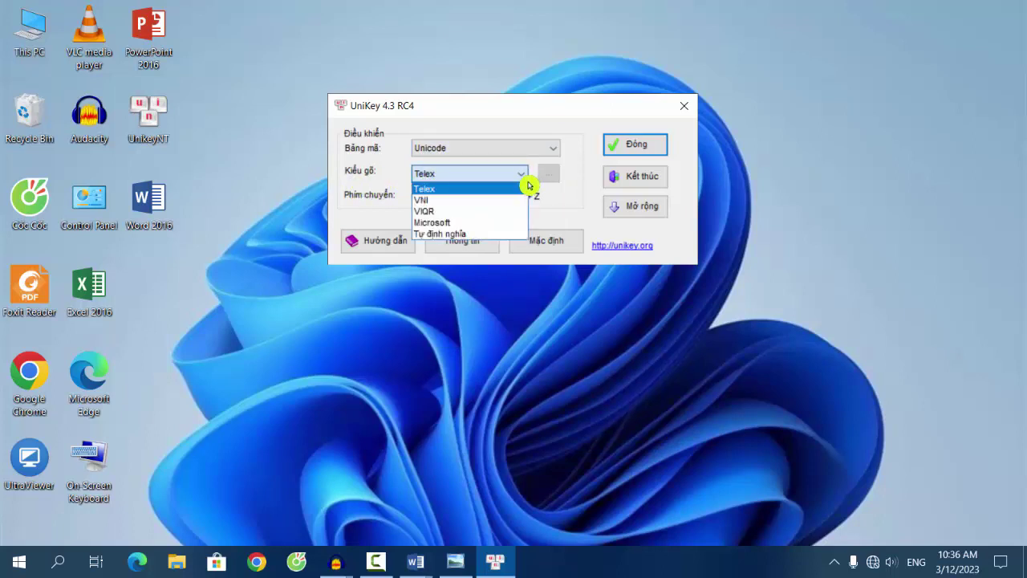
click(448, 193)
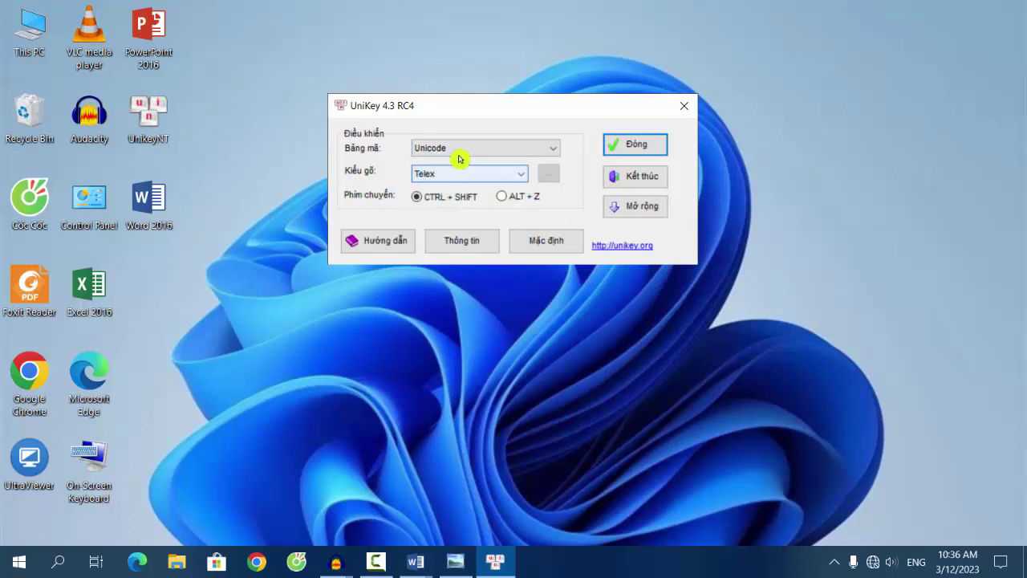
click(524, 152)
click(459, 163)
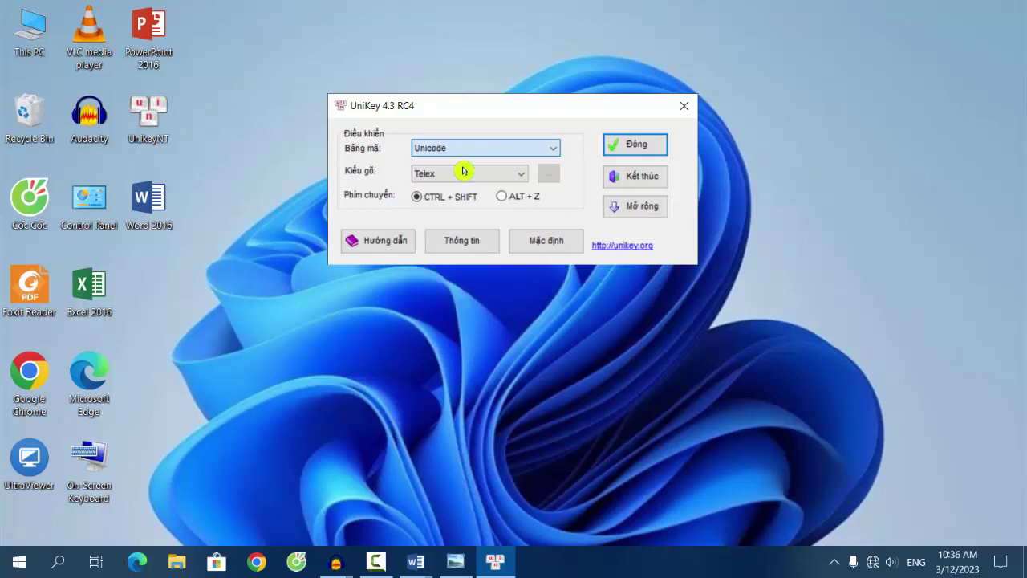
click(460, 173)
click(447, 193)
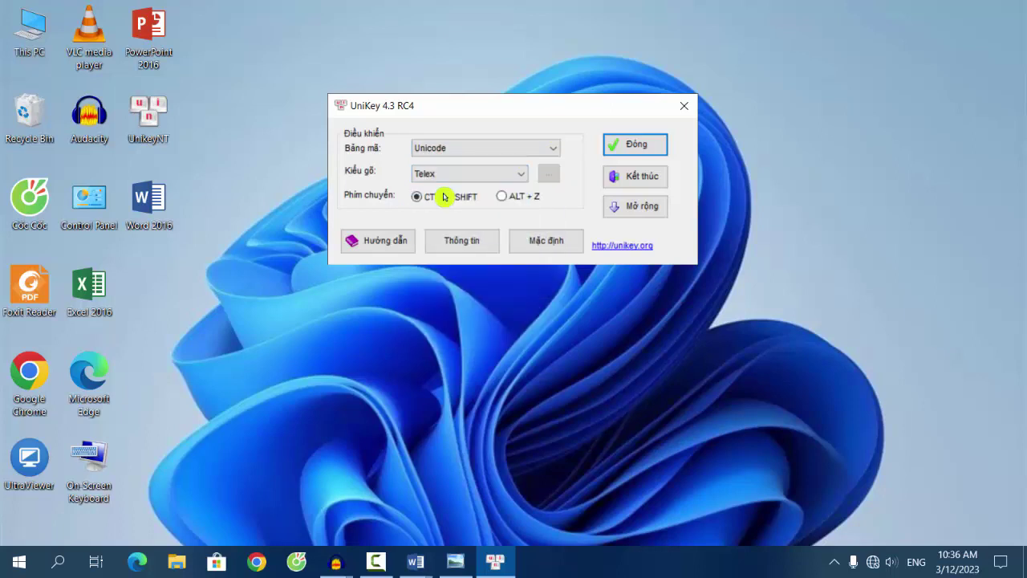
- Switch UniKey's typing method to VNI and set it back to Telex
click(521, 174)
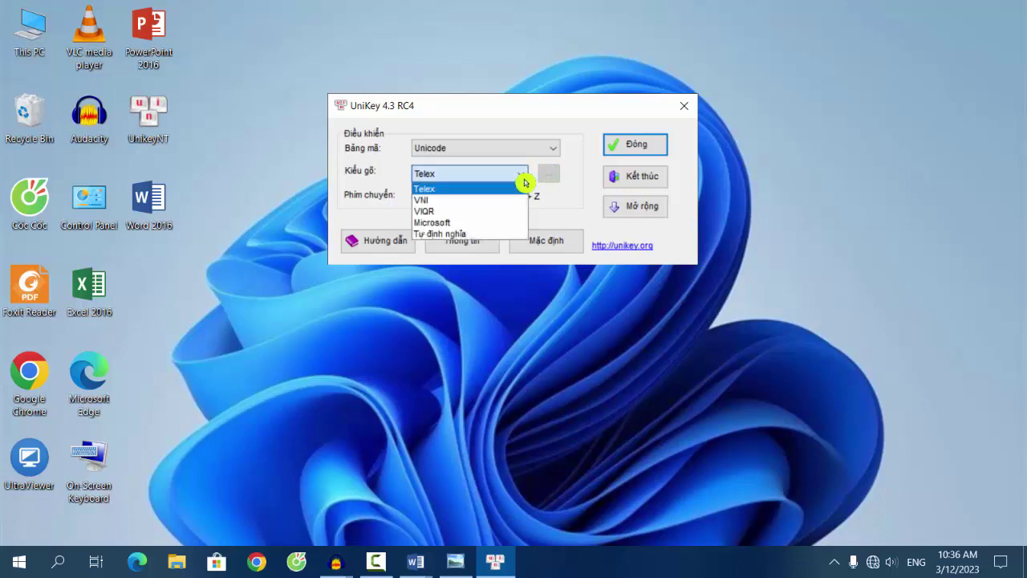
click(433, 201)
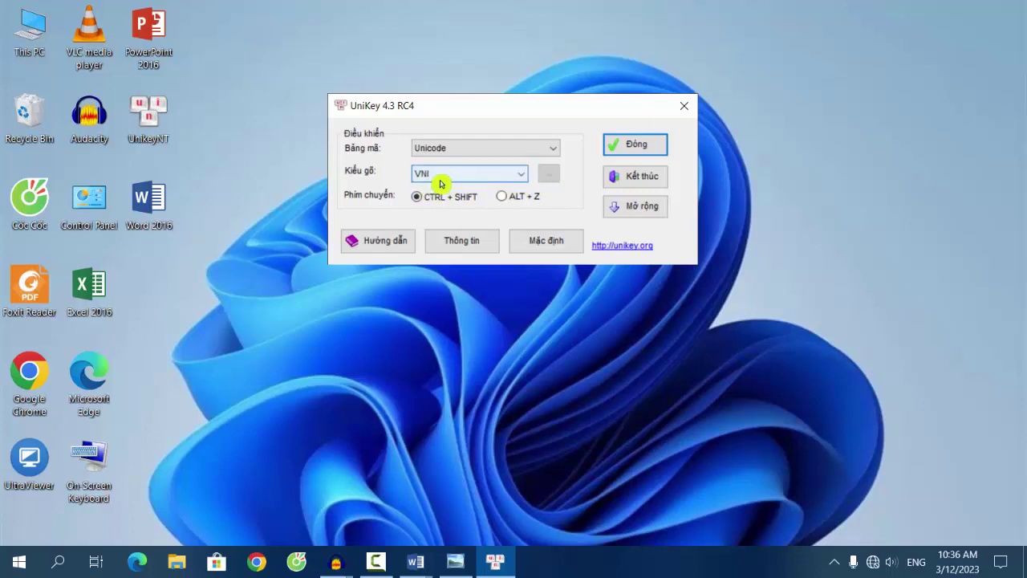
click(515, 178)
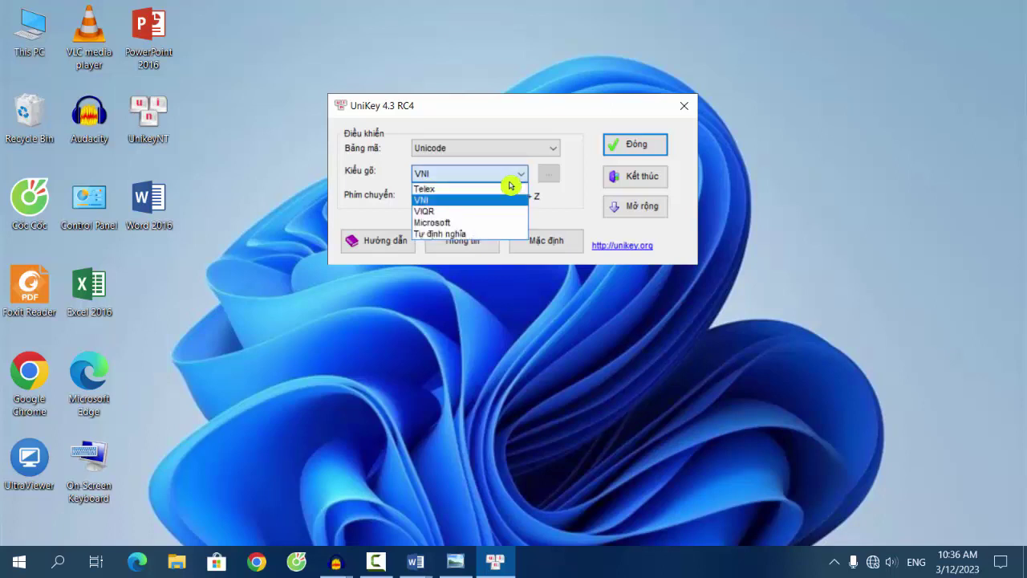
click(432, 191)
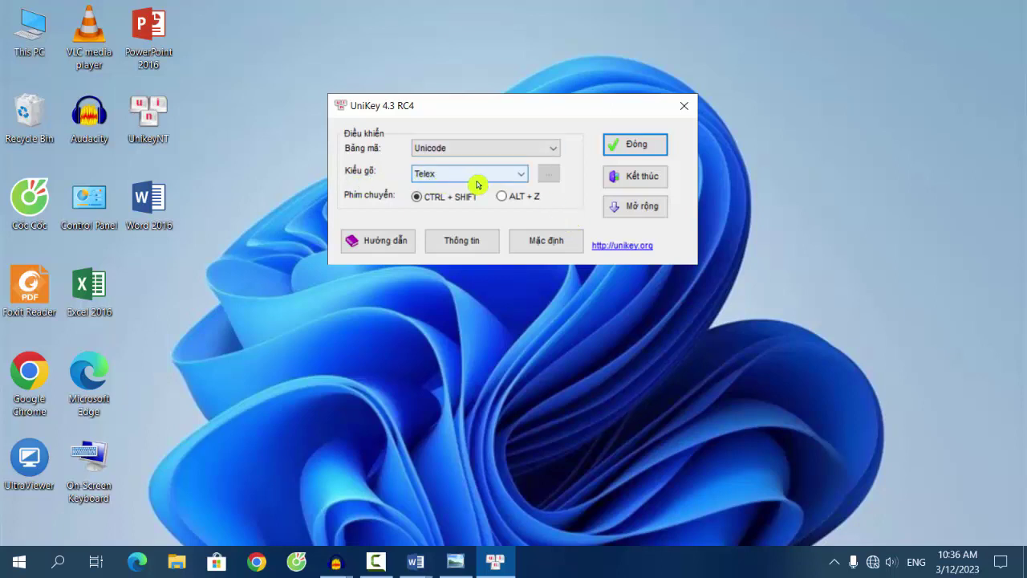
- Close the UniKey settings window and refresh the desktop
click(645, 160)
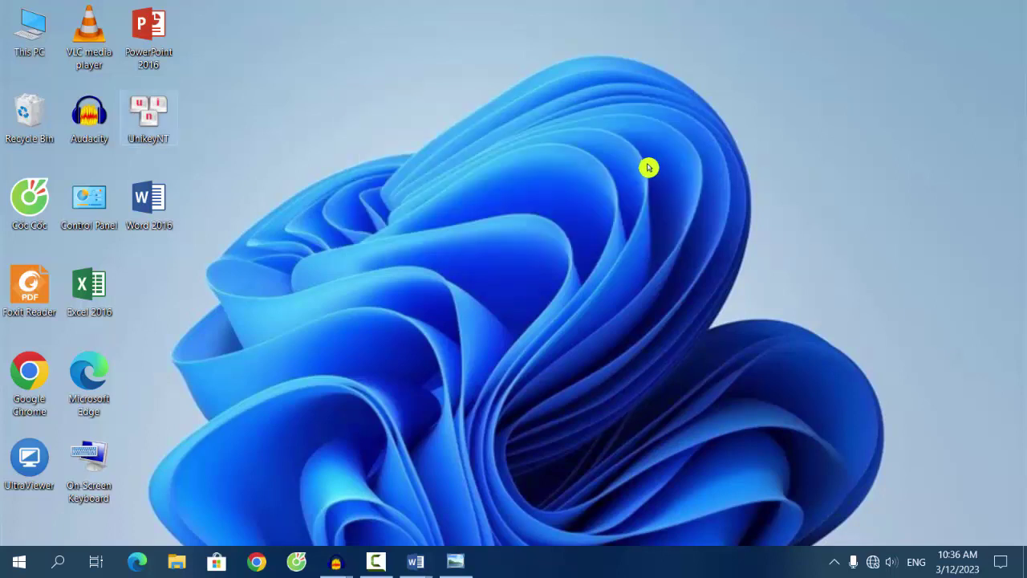
right_click(299, 204)
click(318, 251)
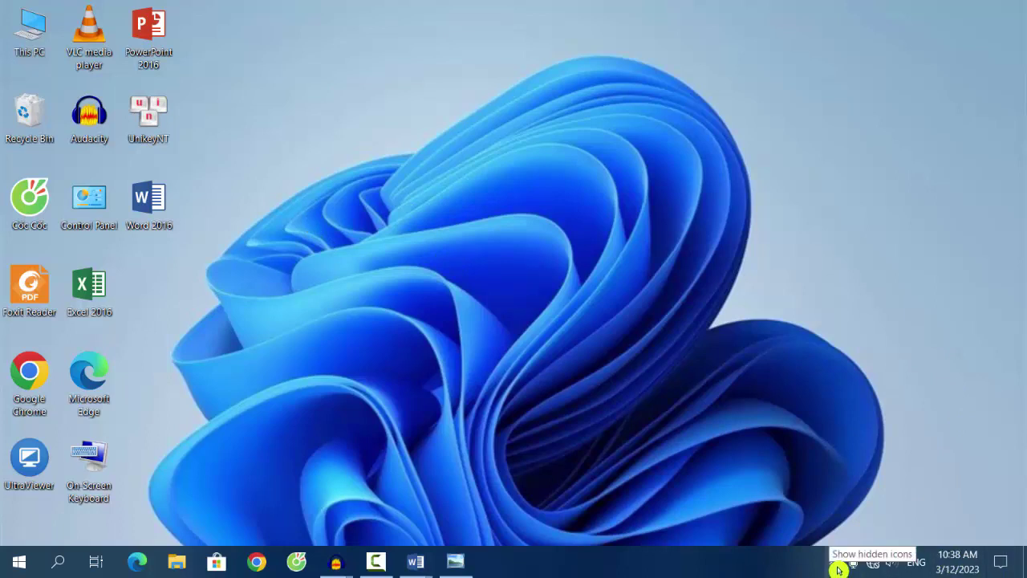
- Reveal the hidden notification icons and toggle UniKey's typing mode between Vietnamese and English
click(836, 563)
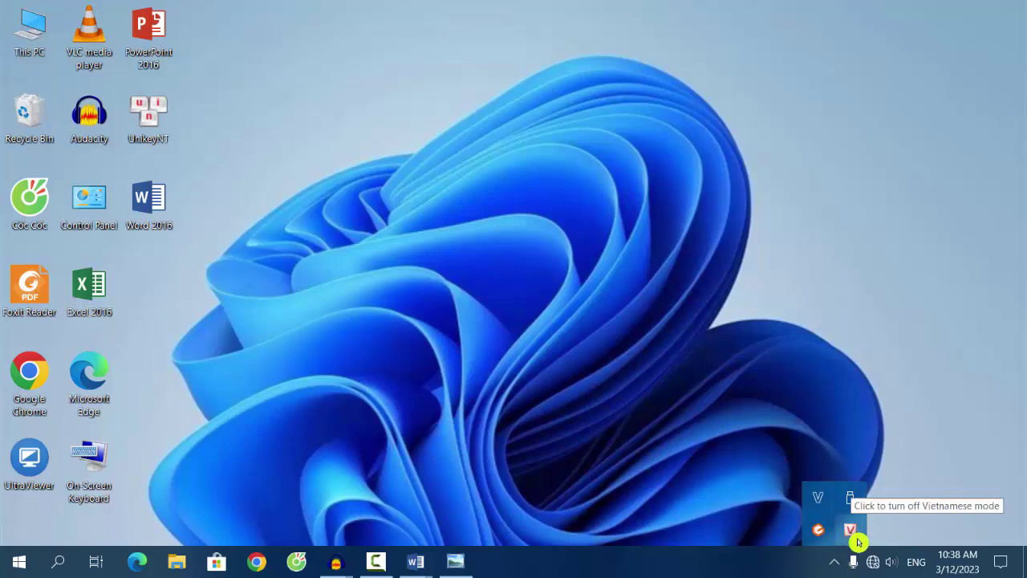
click(857, 541)
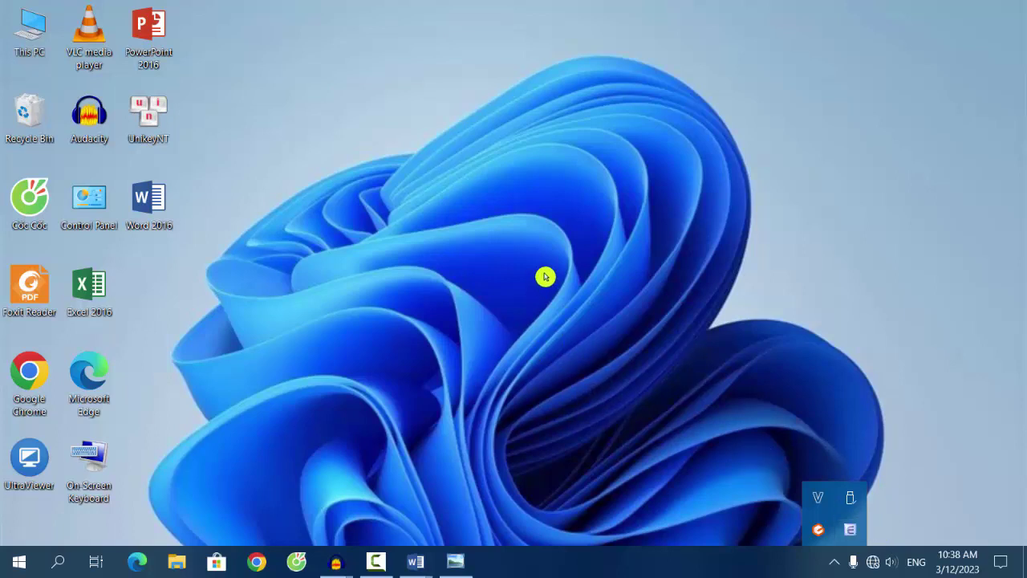
click(856, 541)
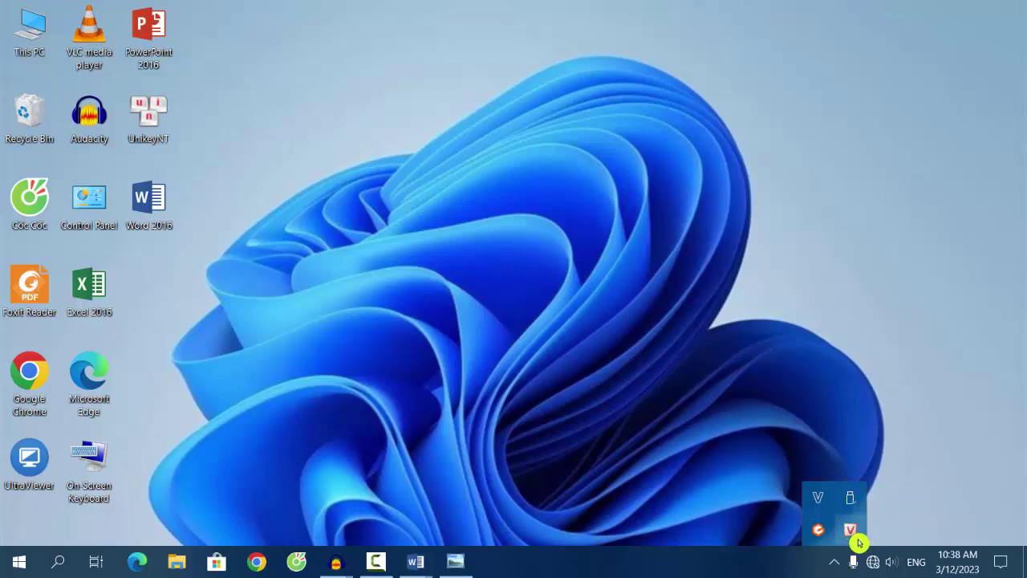
click(856, 541)
click(661, 316)
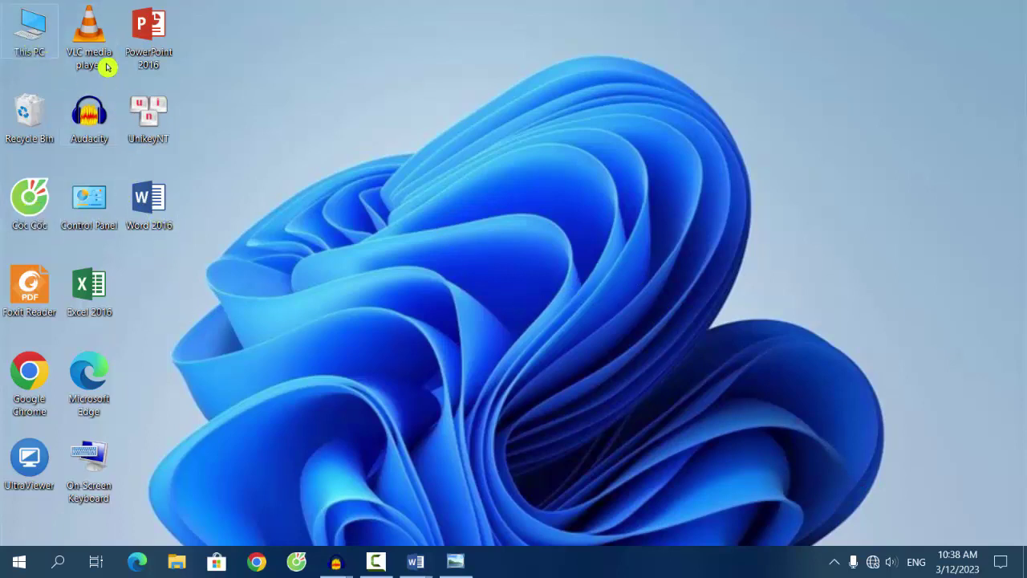
- Open a new blank Word document in a maximized window and keep its ribbon permanently expanded
double_click(160, 213)
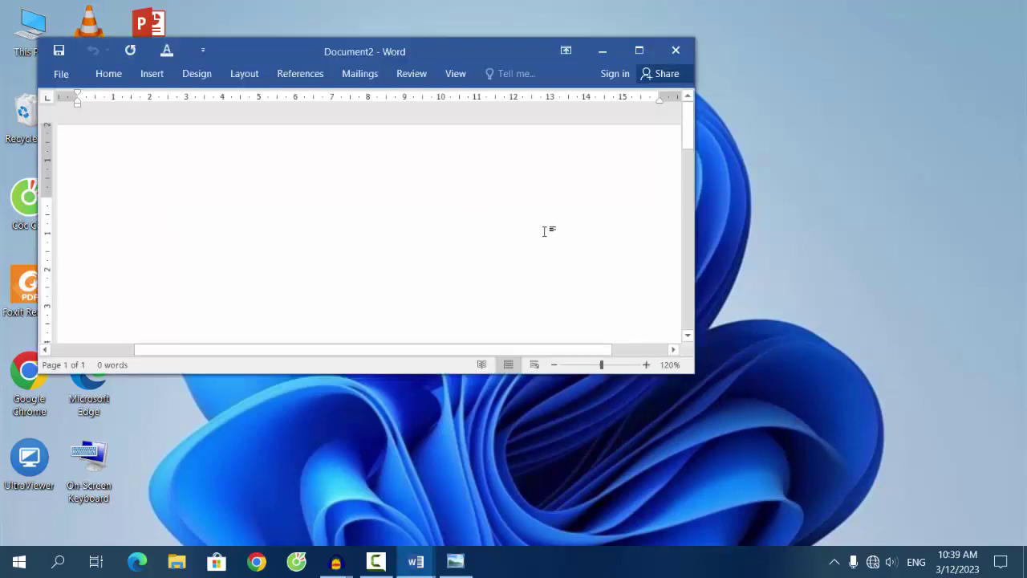
click(645, 60)
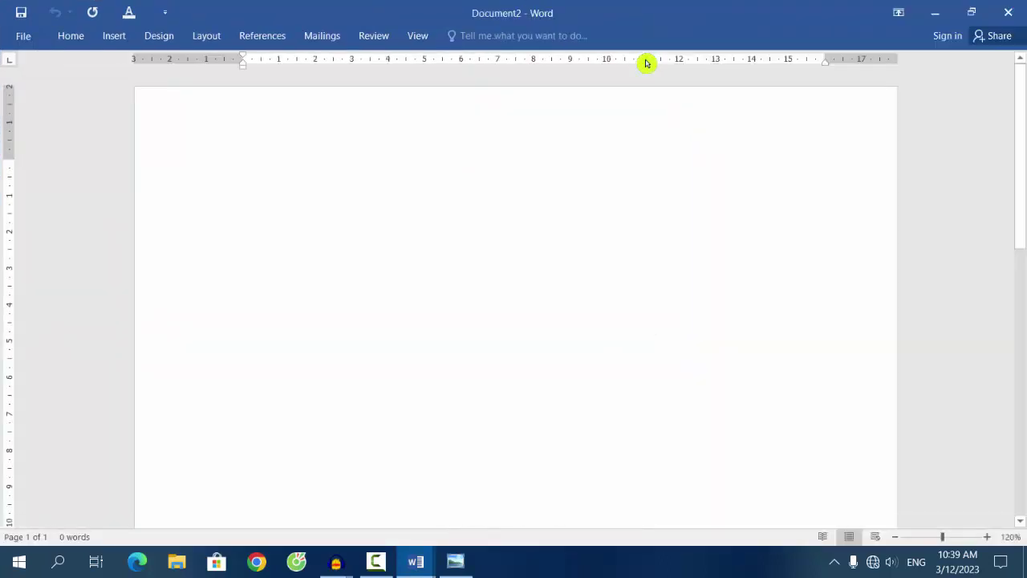
click(116, 40)
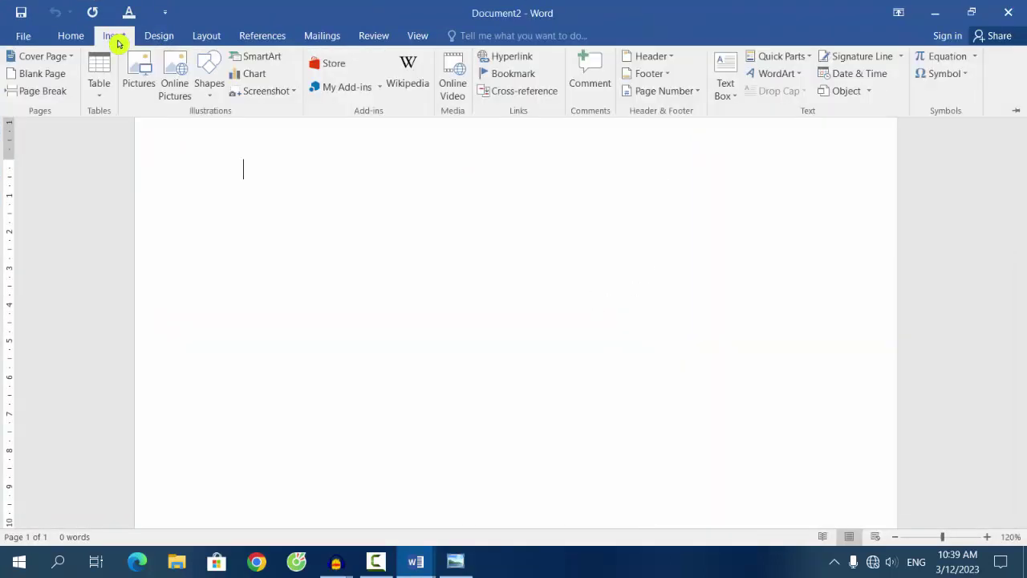
right_click(274, 108)
click(318, 197)
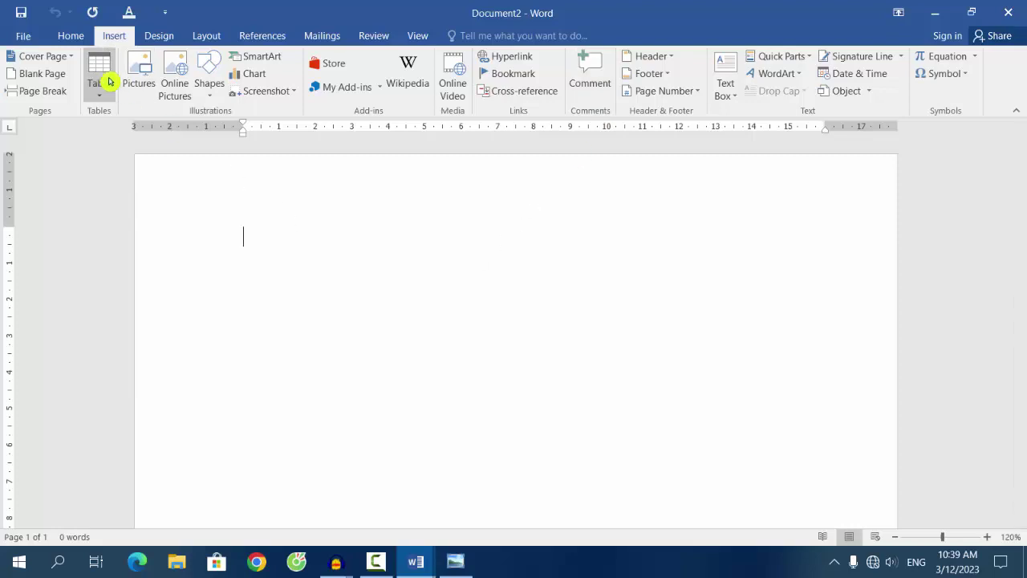
click(79, 42)
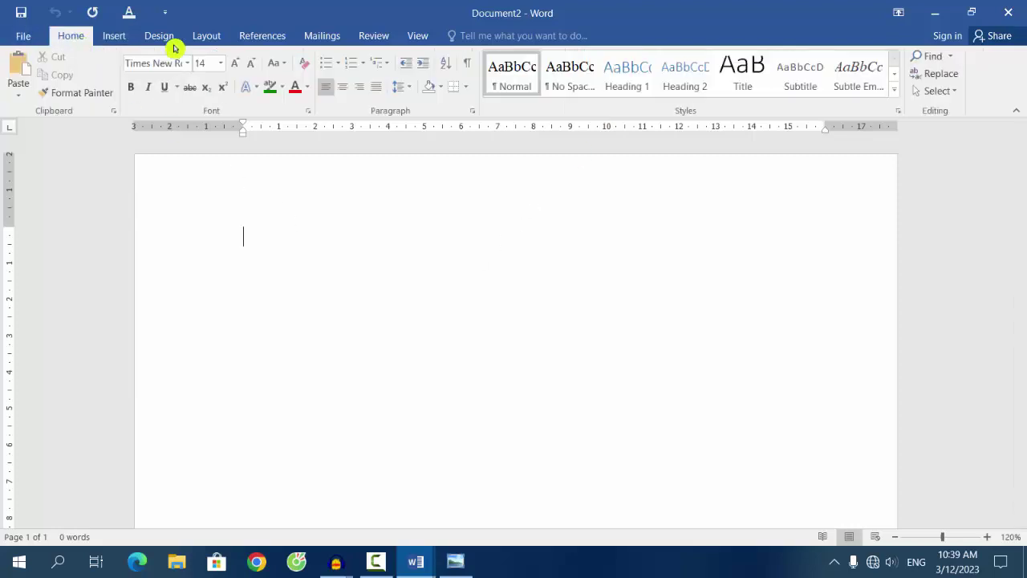
- Look through the review and view commands, and choose a larger font size for the blank document's text
click(385, 46)
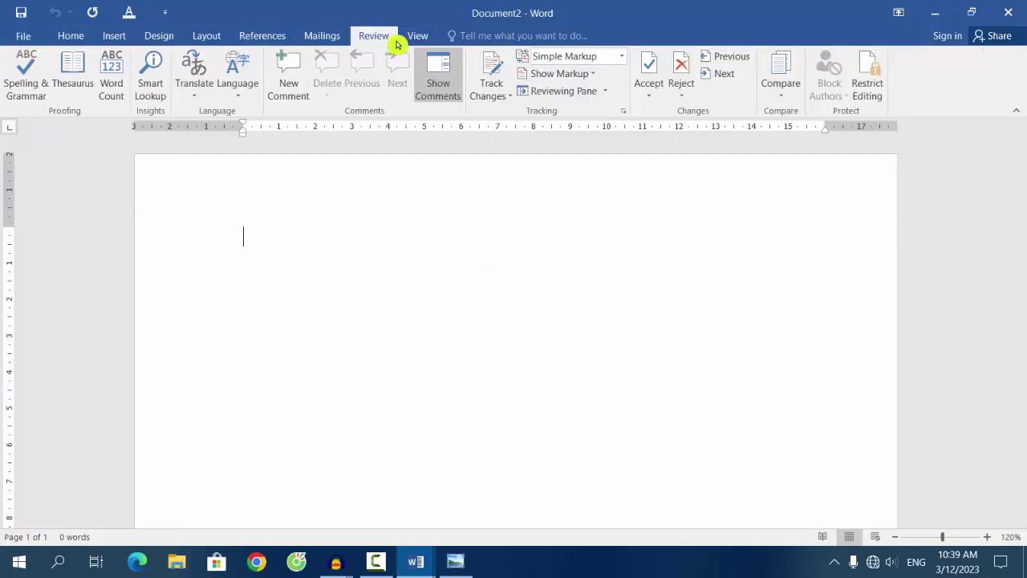
click(415, 41)
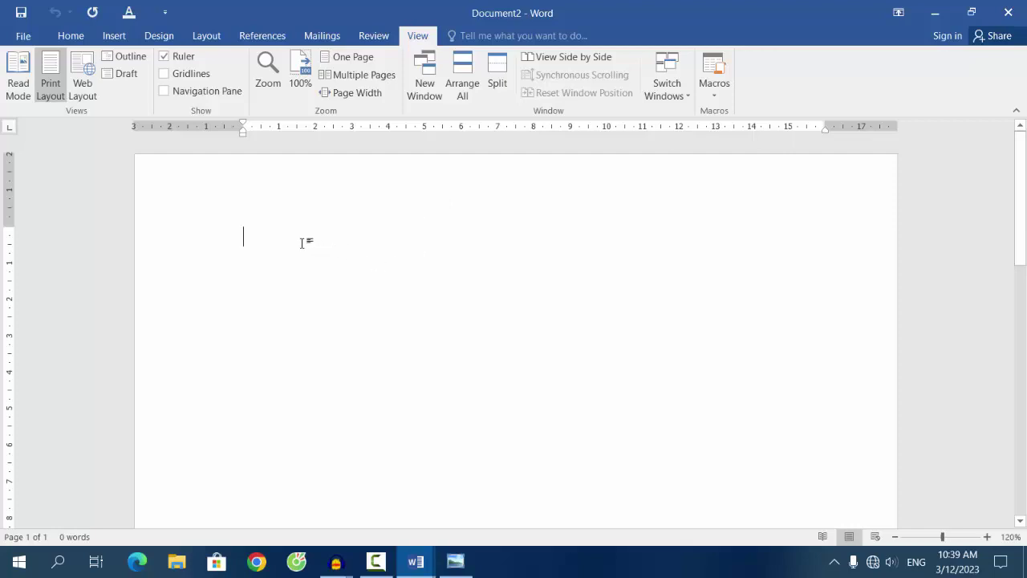
click(71, 36)
click(221, 63)
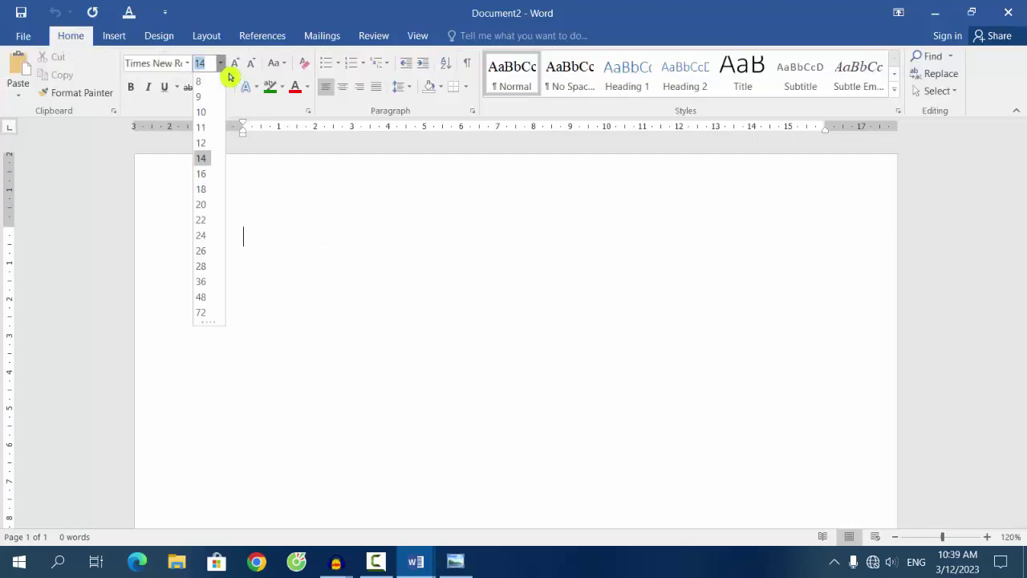
click(208, 274)
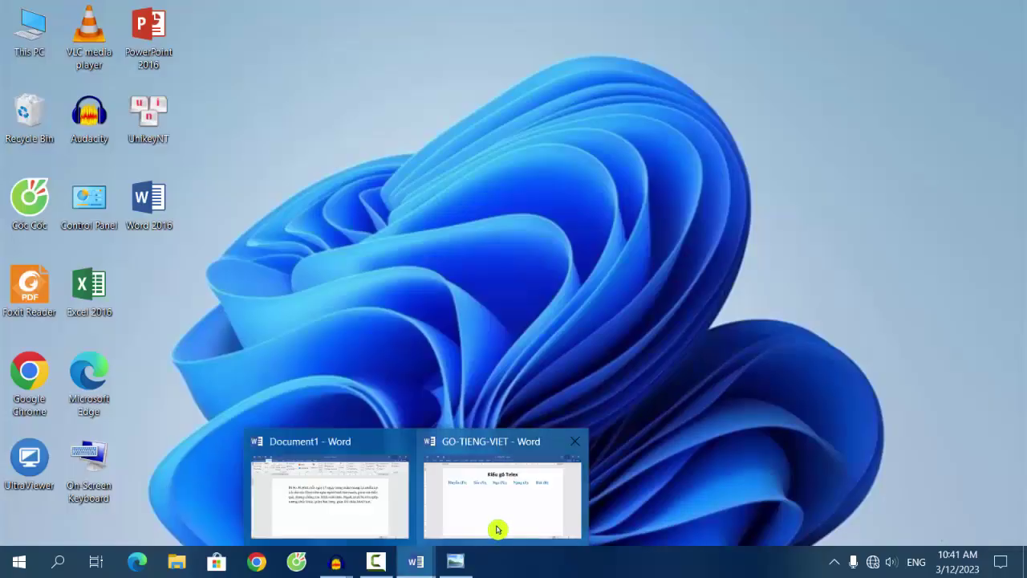
- Switch to the GO-TIENG-VIET document and highlight its title and each Telex tone name from Huyền to Hỏi
click(497, 526)
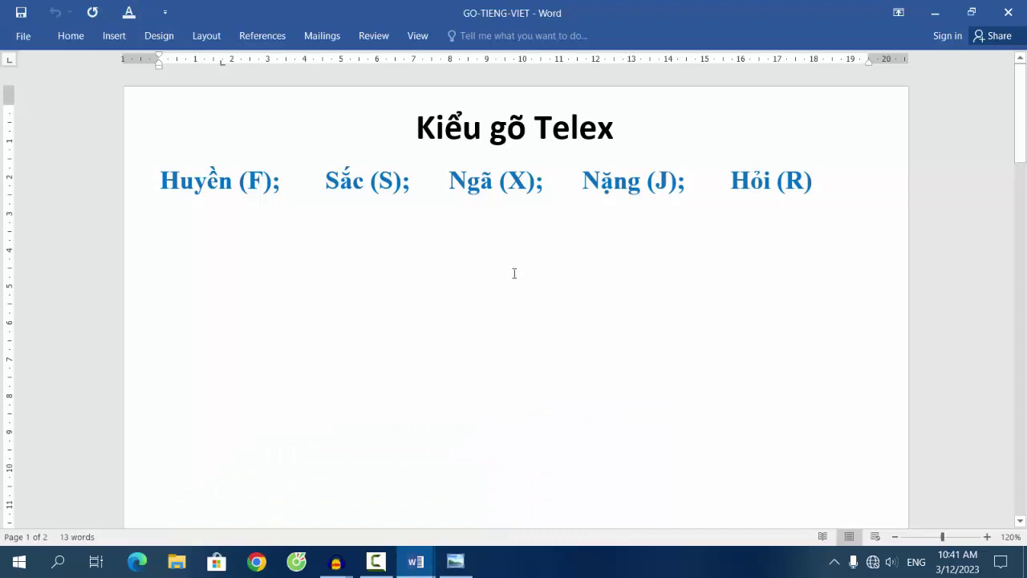
drag(410, 128, 614, 129)
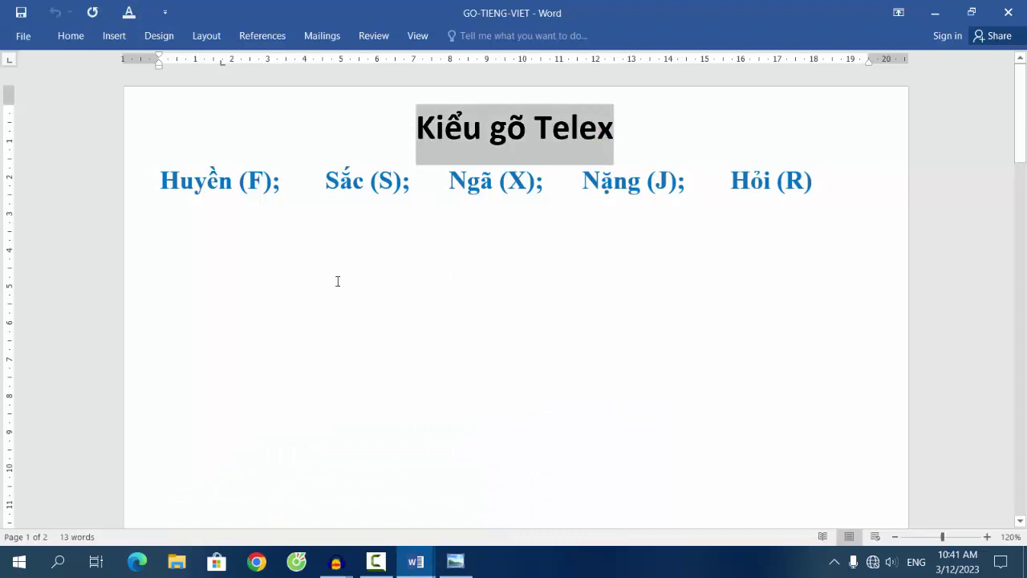
click(337, 280)
double_click(186, 180)
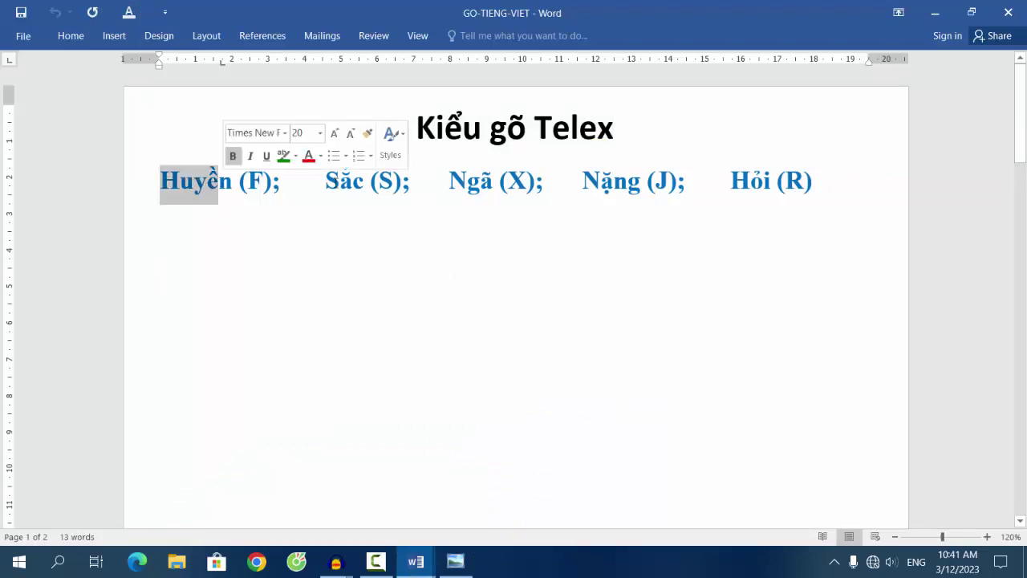
double_click(334, 181)
double_click(470, 183)
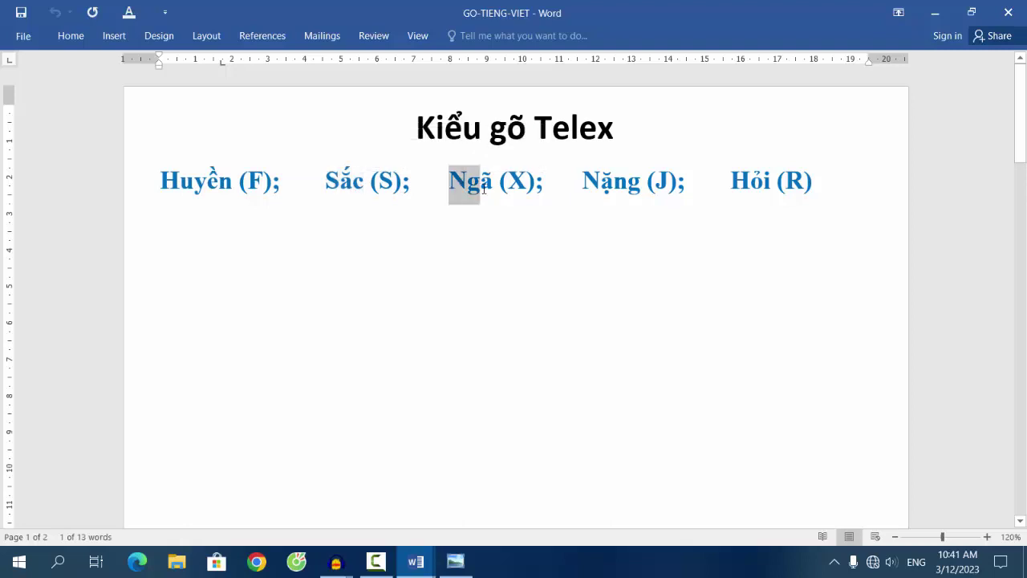
double_click(618, 183)
double_click(751, 183)
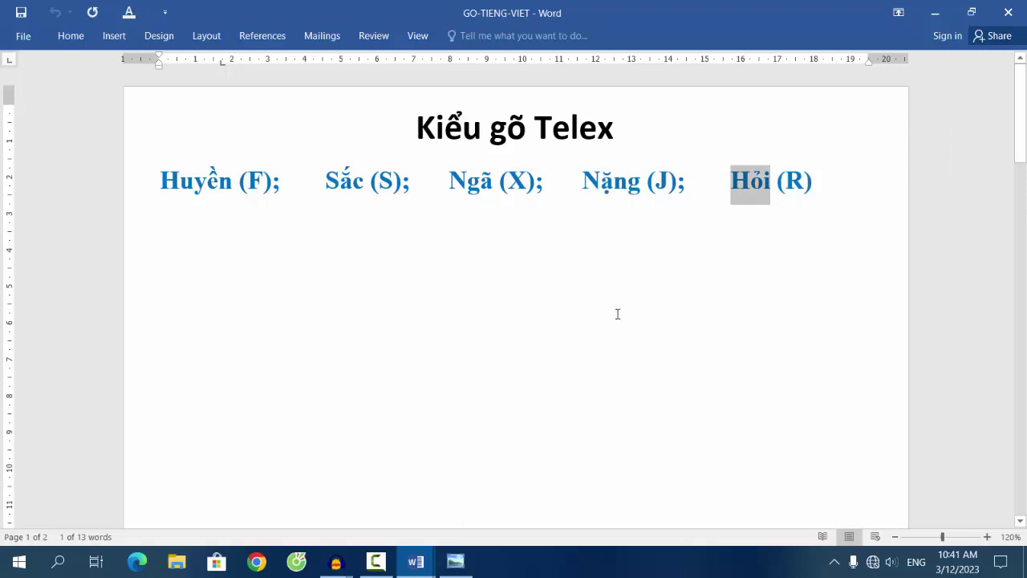
- Open the On-Screen Keyboard from the desktop and place it over GO-TIENG-VIET, just below the line of Telex tones
click(940, 16)
double_click(109, 469)
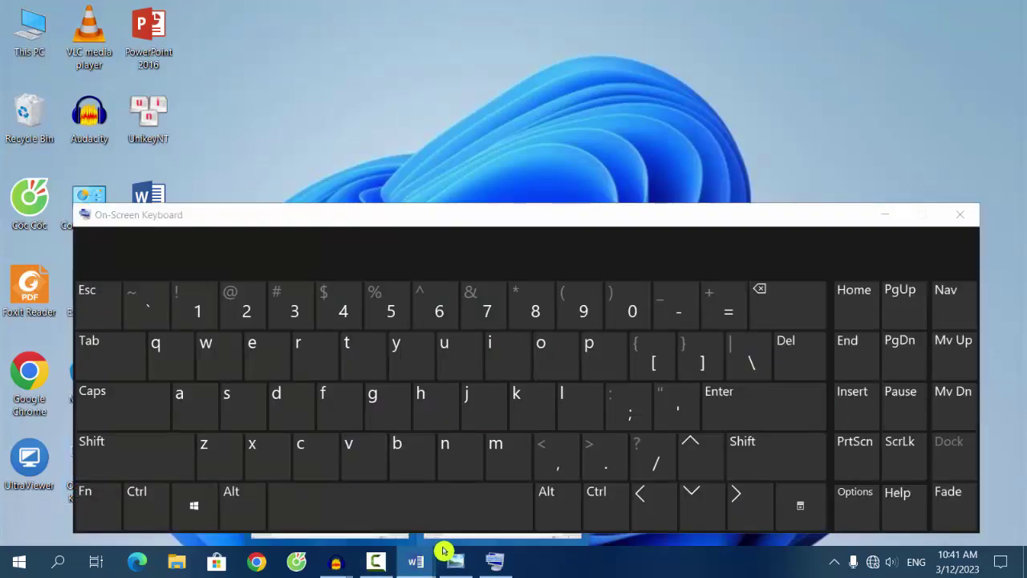
click(447, 550)
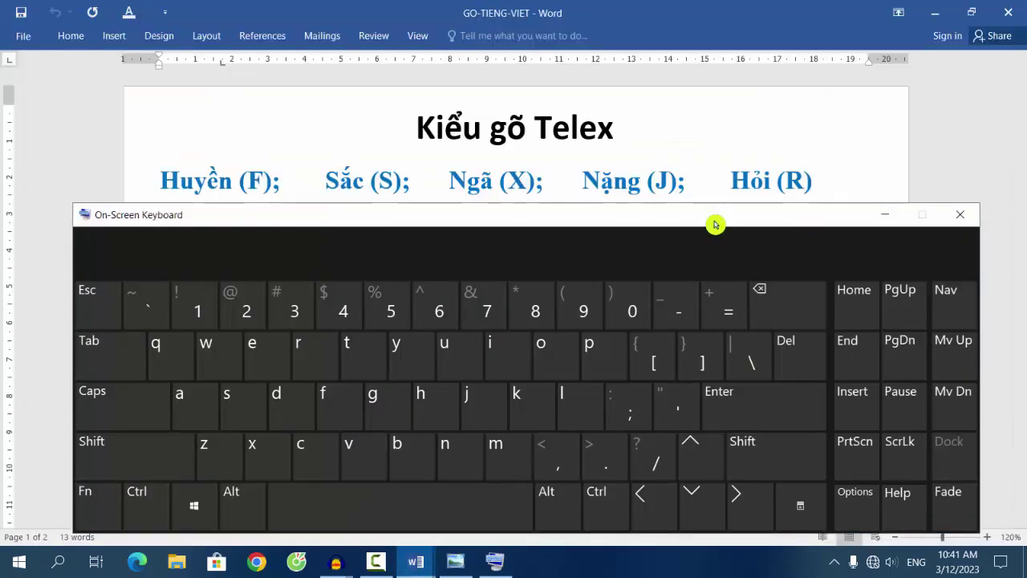
drag(714, 222, 710, 236)
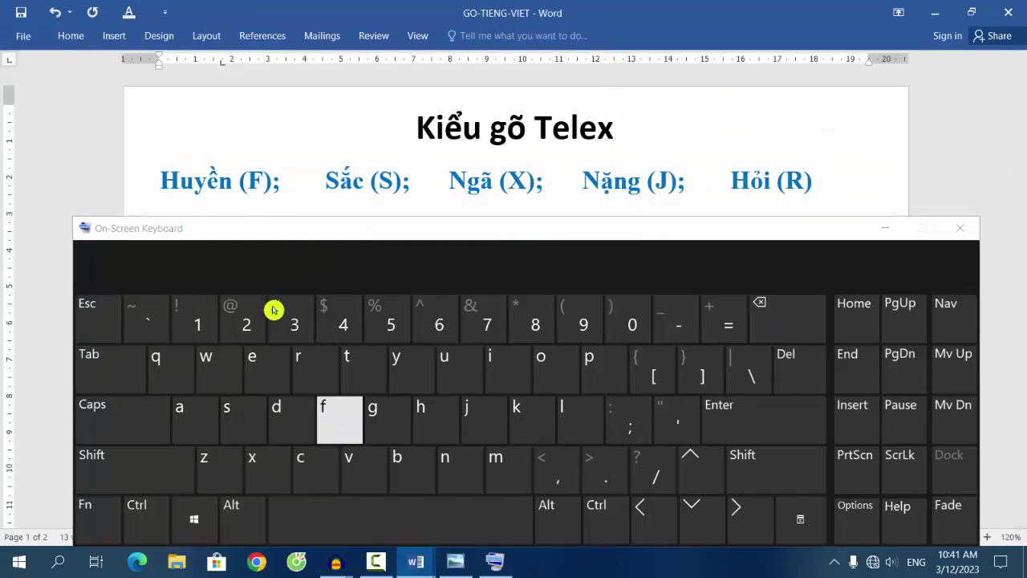
- Enter the Telex tone letters F, S, X, J and R with the On-Screen Keyboard
click(333, 425)
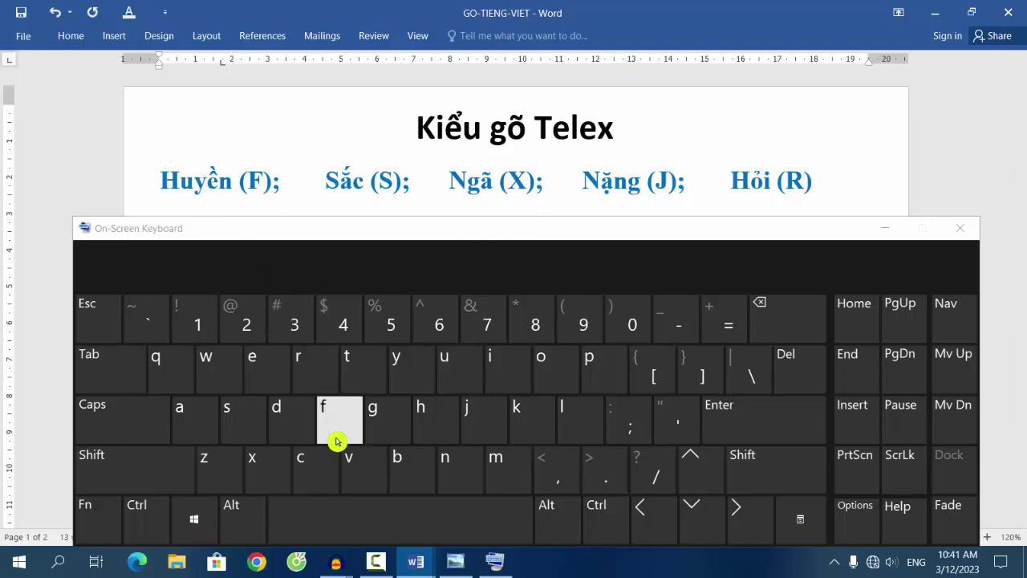
click(344, 437)
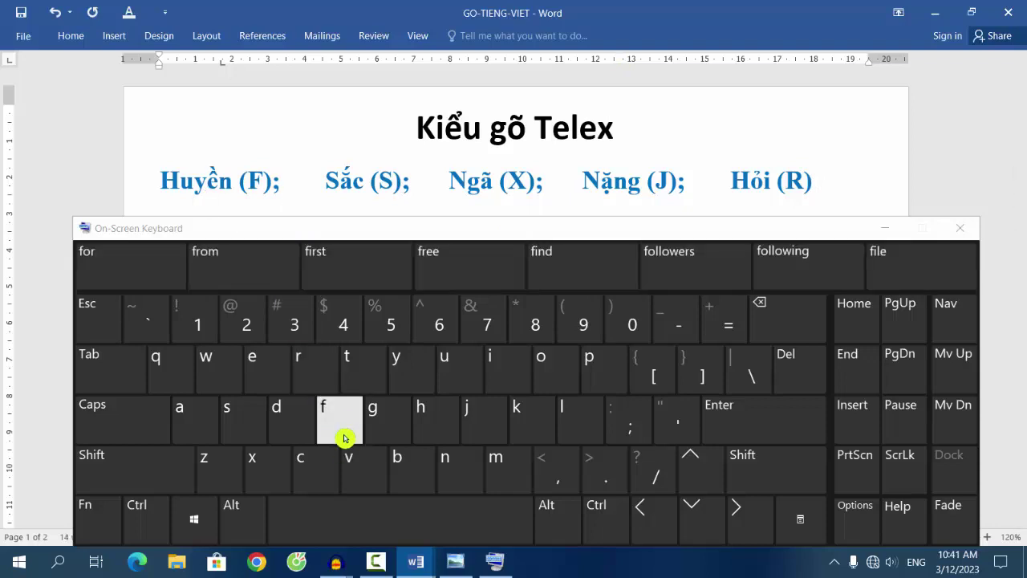
click(250, 430)
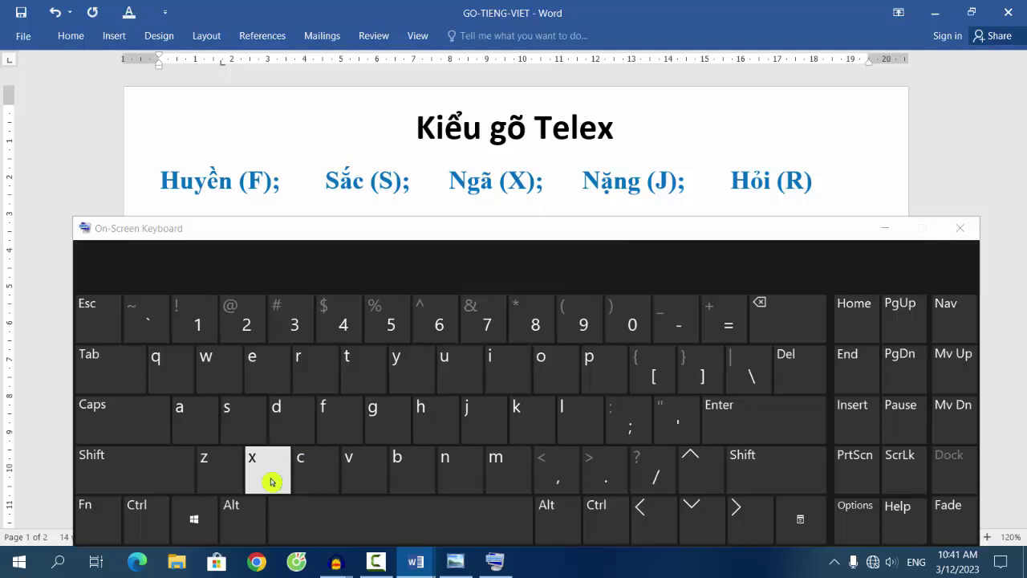
click(494, 427)
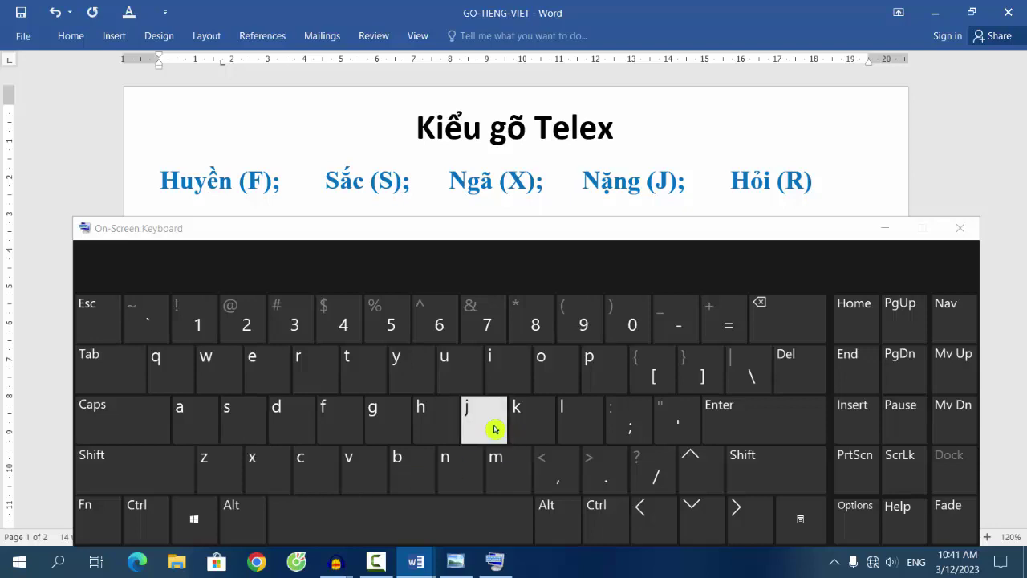
click(325, 377)
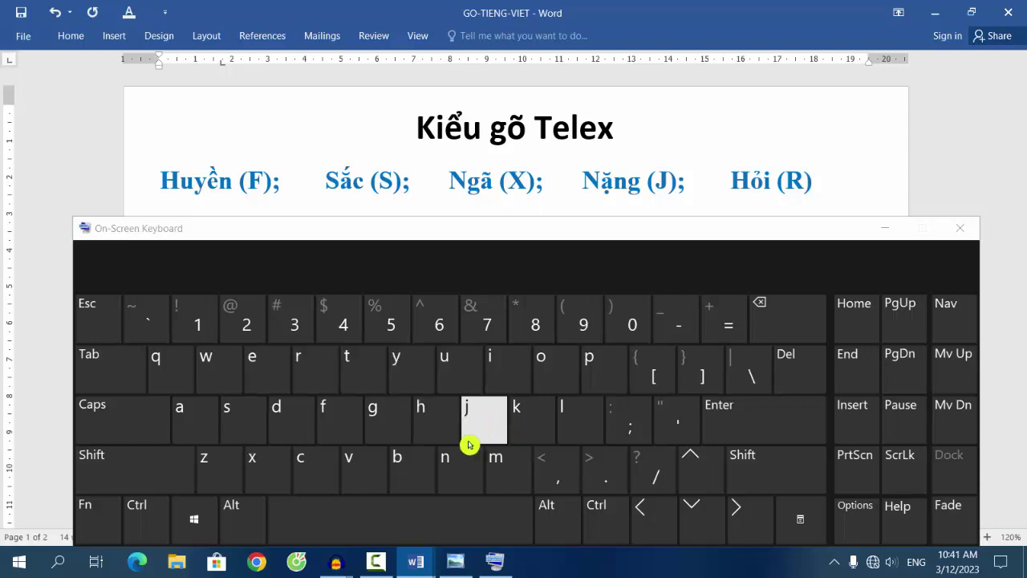